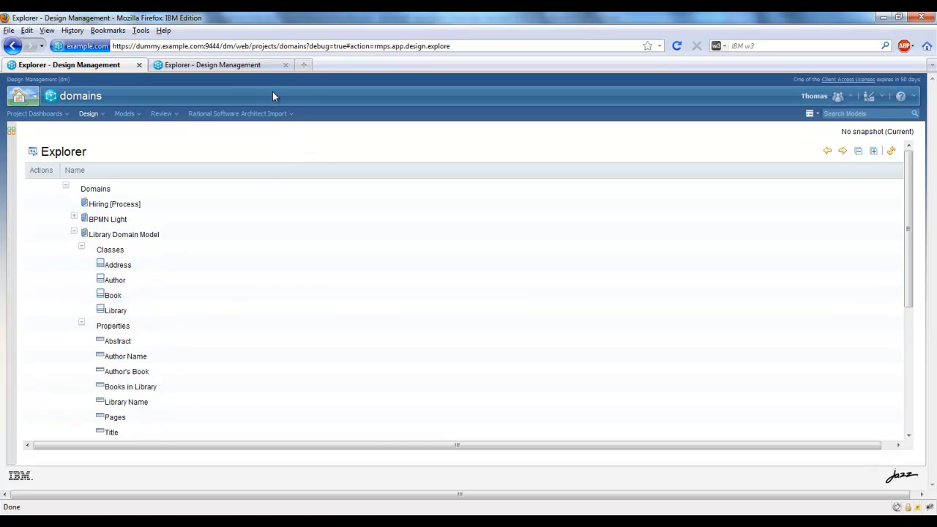
Create a new explorer viewpoint in the domains project and title it "Authors and their books".
{"action": "left_click", "coordinate": [240, 68]}
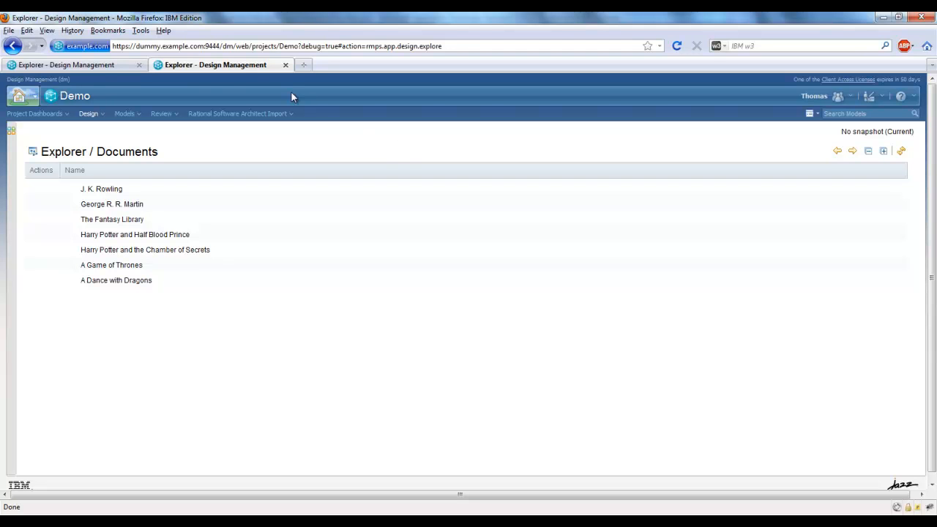
{"action": "left_click", "coordinate": [111, 65]}
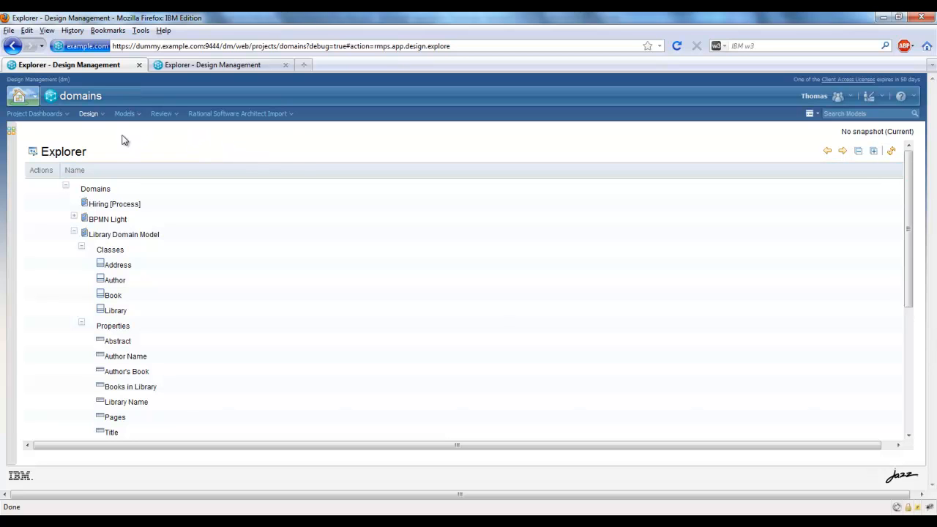
{"action": "left_click", "coordinate": [102, 116]}
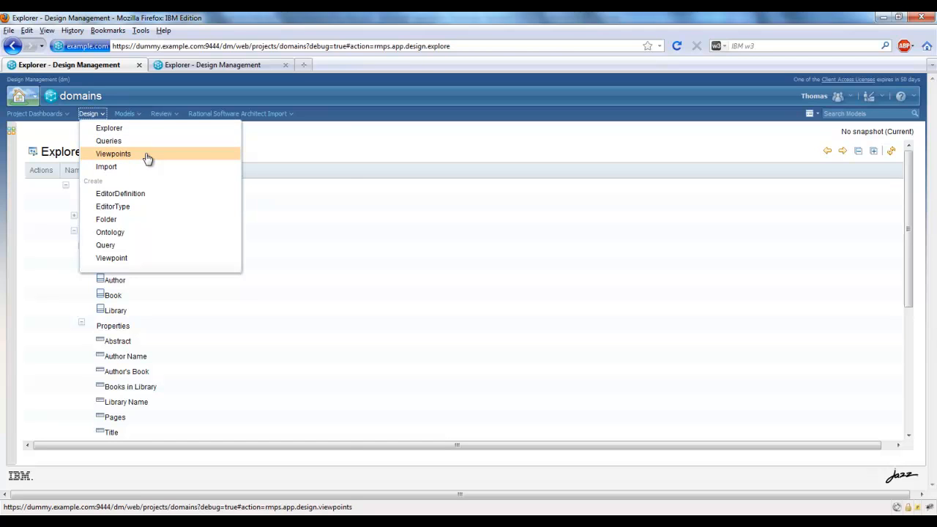
{"action": "left_click", "coordinate": [133, 260]}
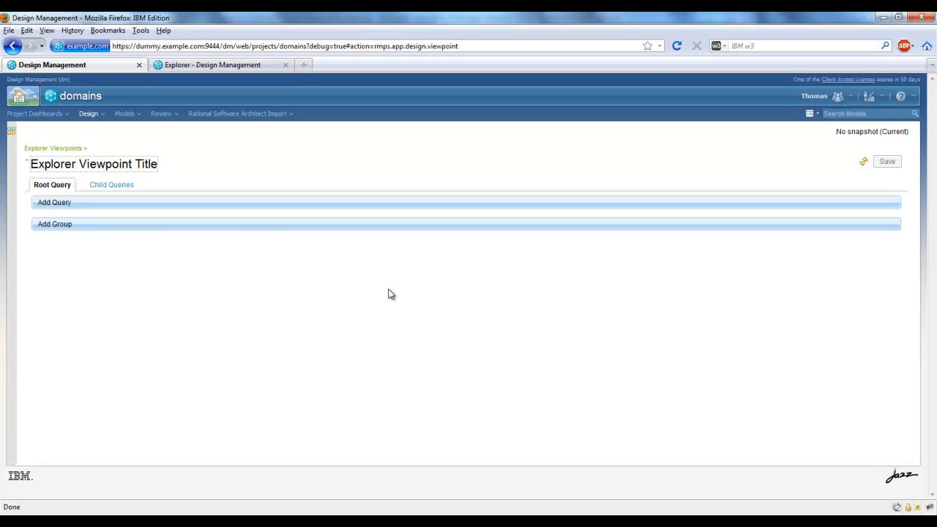
{"action": "left_click", "coordinate": [141, 164]}
{"action": "type", "text": "Aut"}
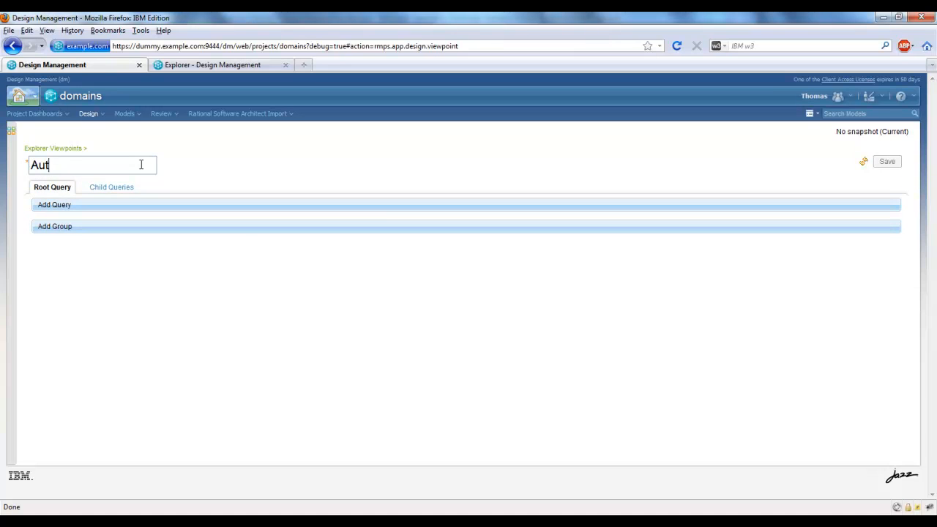
{"action": "type", "text": "hors and their bo"}
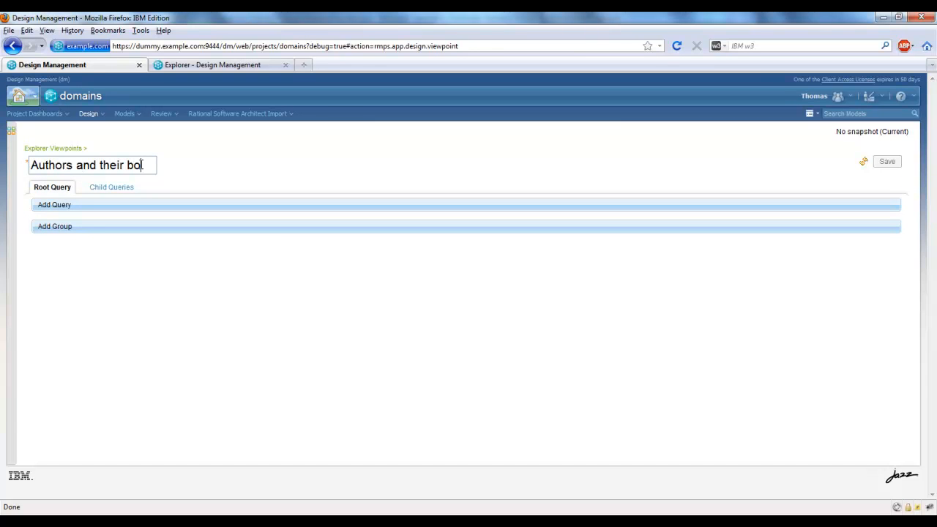
{"action": "type", "text": "oks"}
{"action": "left_click", "coordinate": [154, 291]}
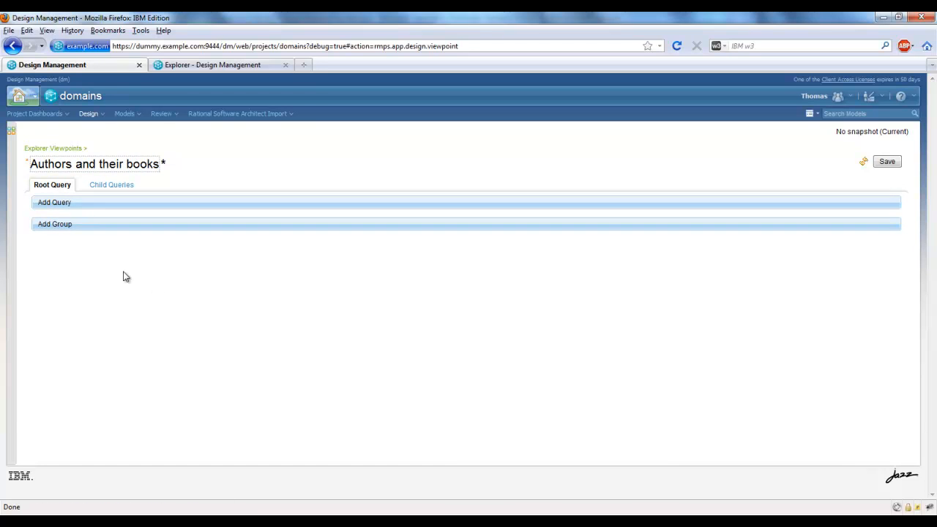
Add a root query with an exact Type condition set to Author (Library Domain Model).
{"action": "left_click", "coordinate": [123, 211]}
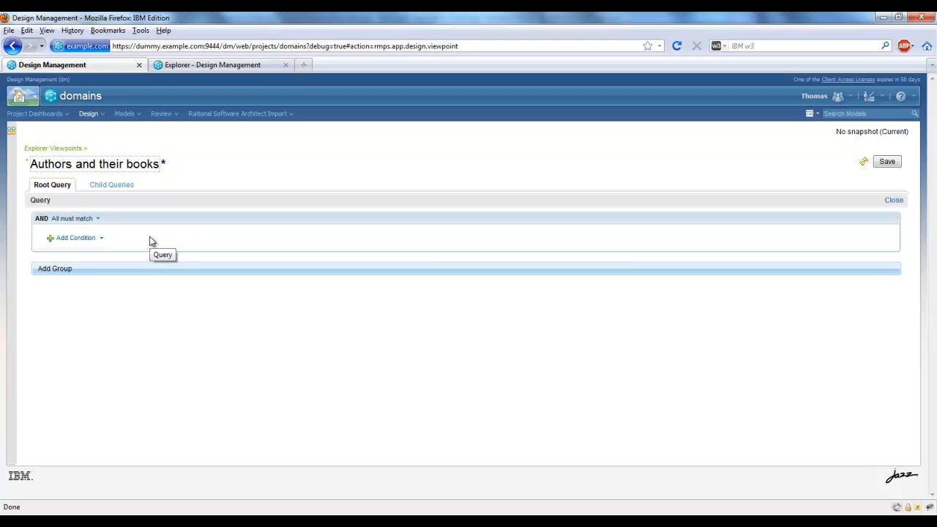
{"action": "left_click", "coordinate": [104, 239]}
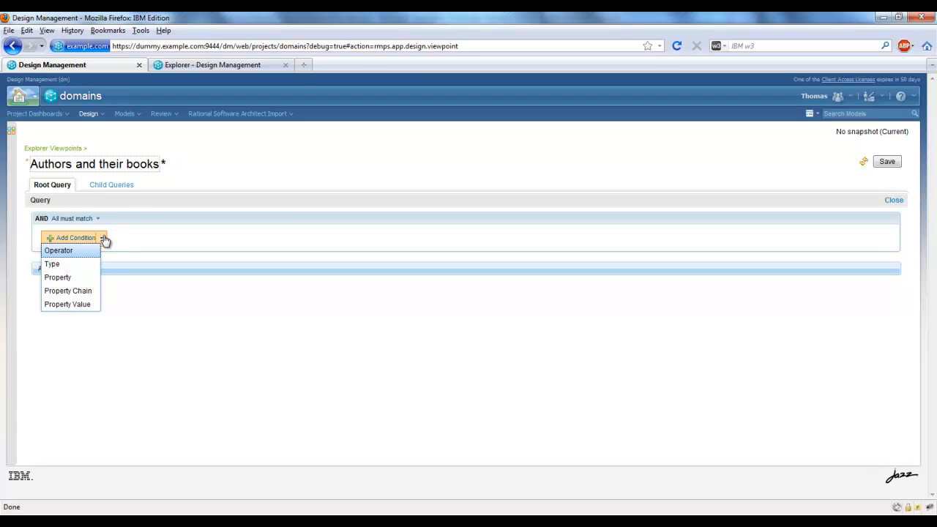
{"action": "left_click", "coordinate": [78, 265]}
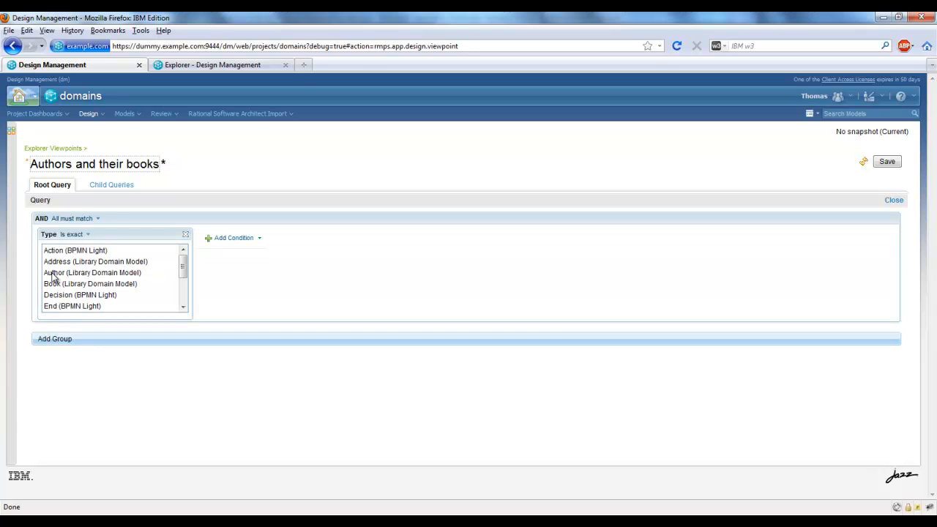
{"action": "left_click", "coordinate": [167, 276]}
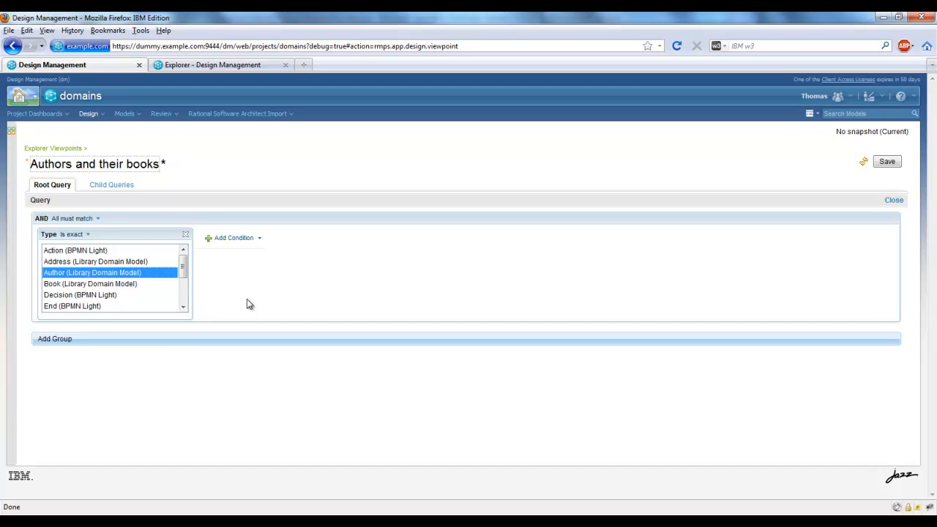
Add a child query for Author (Library Domain Model) with an outgoing exact Property condition on Author's Book [Author], and save the viewpoint.
{"action": "left_click", "coordinate": [111, 185]}
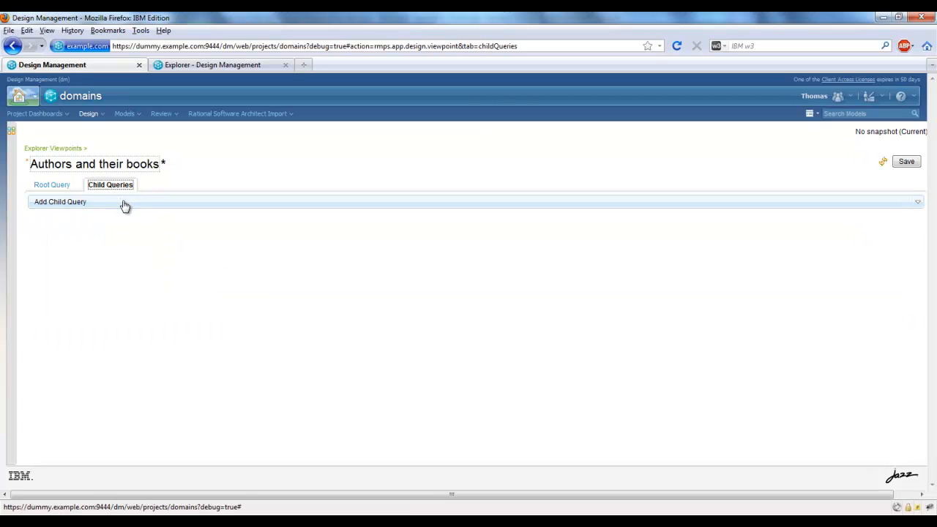
{"action": "left_click", "coordinate": [128, 205]}
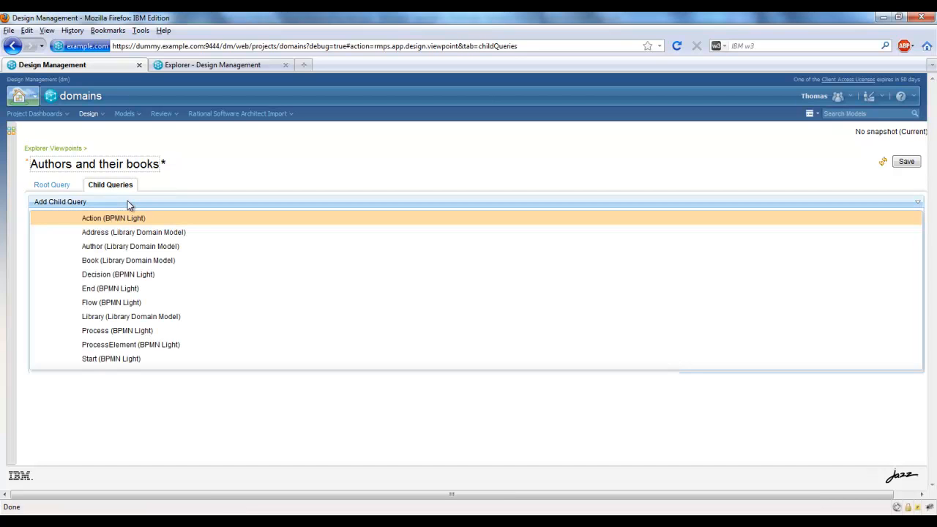
{"action": "left_click", "coordinate": [134, 249]}
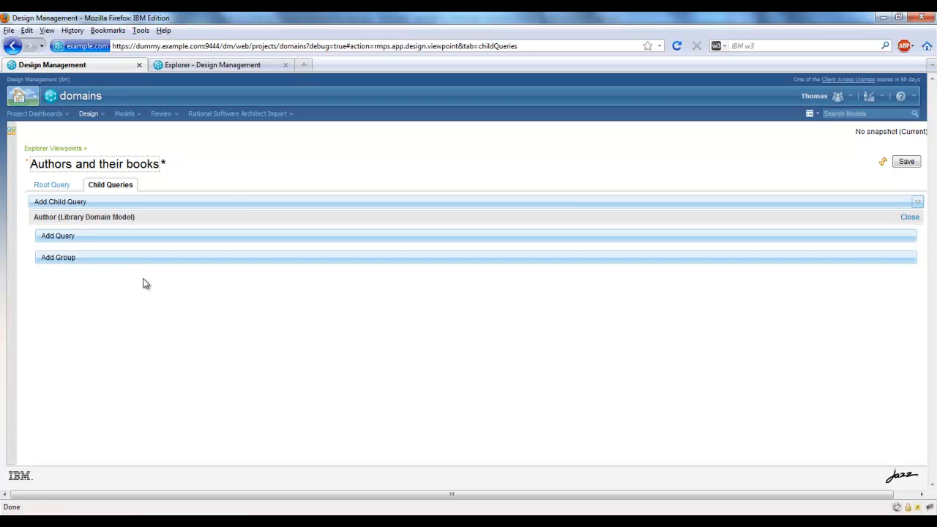
{"action": "left_click", "coordinate": [150, 239]}
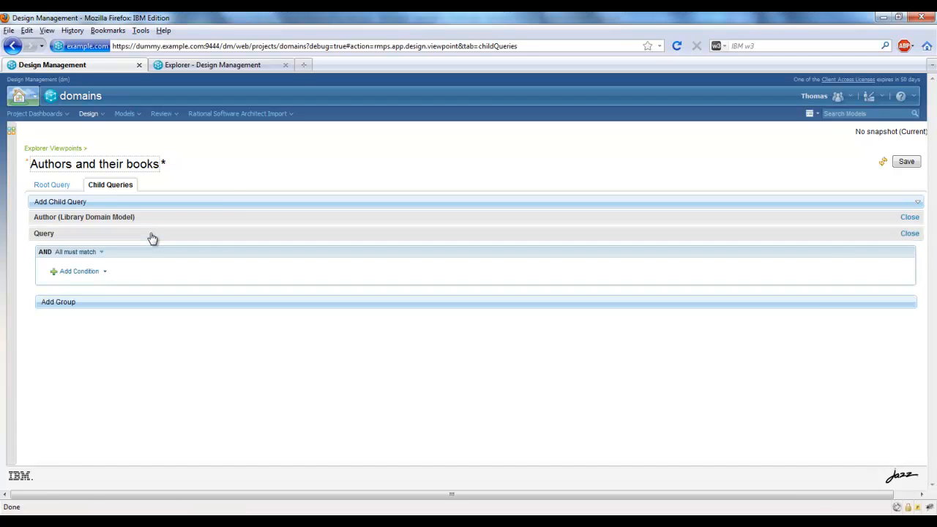
{"action": "left_click", "coordinate": [105, 273]}
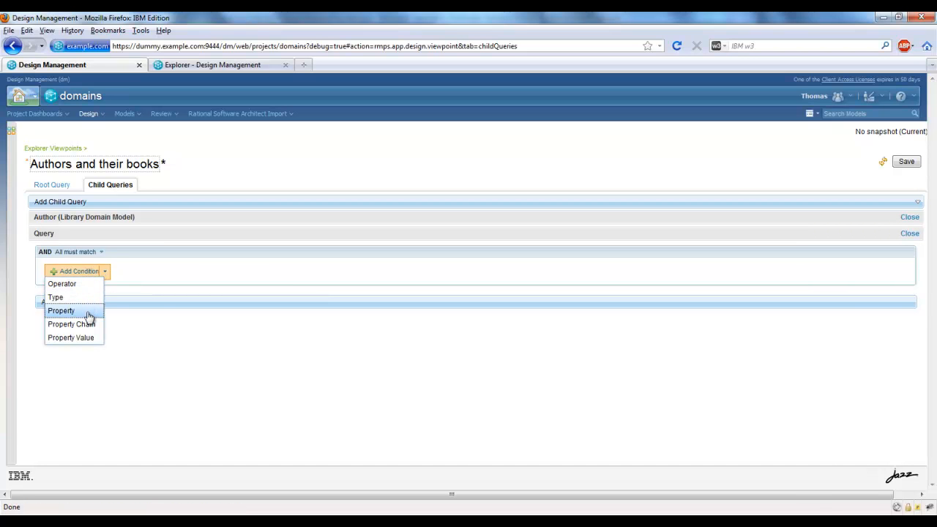
{"action": "left_click", "coordinate": [66, 310]}
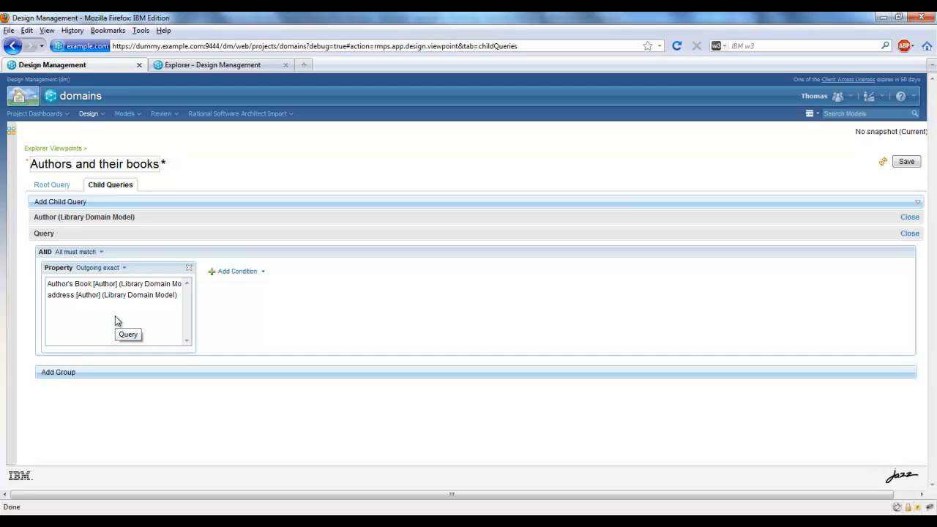
{"action": "left_click", "coordinate": [91, 286]}
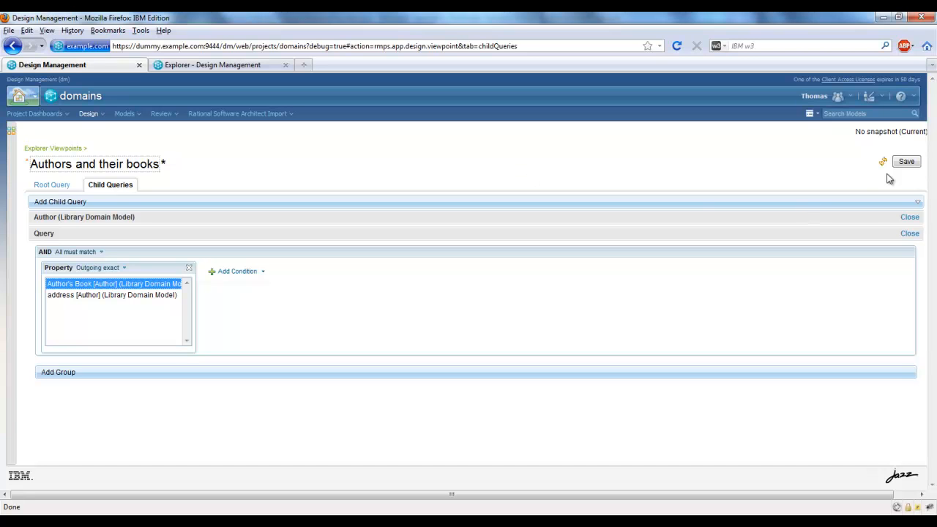
{"action": "left_click", "coordinate": [906, 164]}
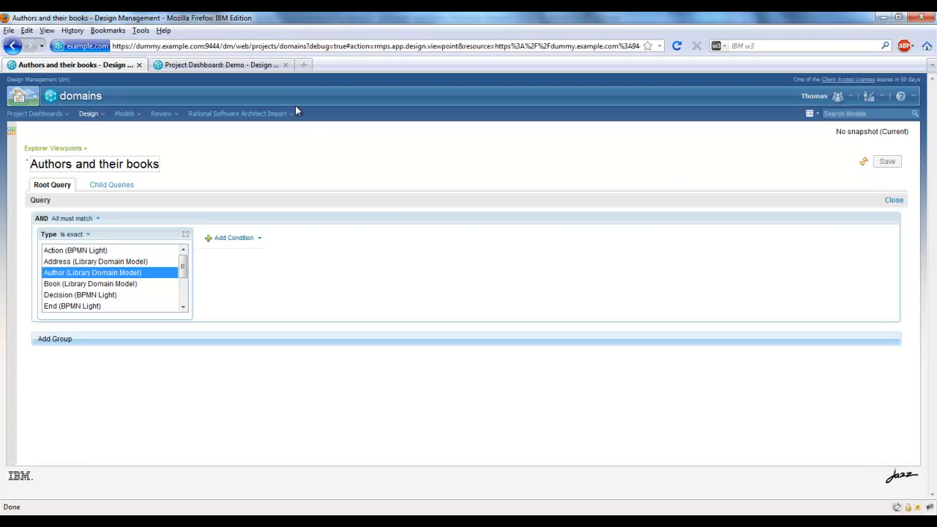
Open the Demo project's Explorer and expand George R. R. Martin to view the author's books.
{"action": "left_click", "coordinate": [264, 67]}
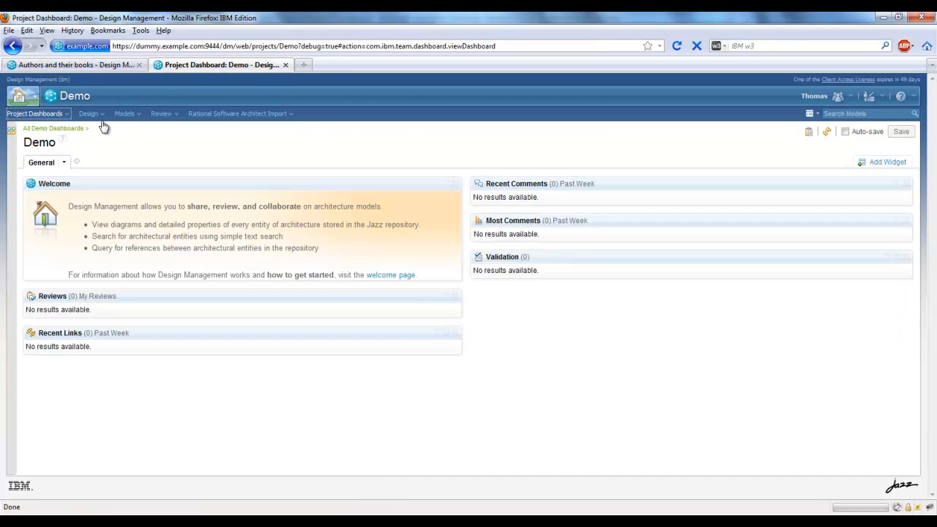
{"action": "left_click", "coordinate": [102, 115]}
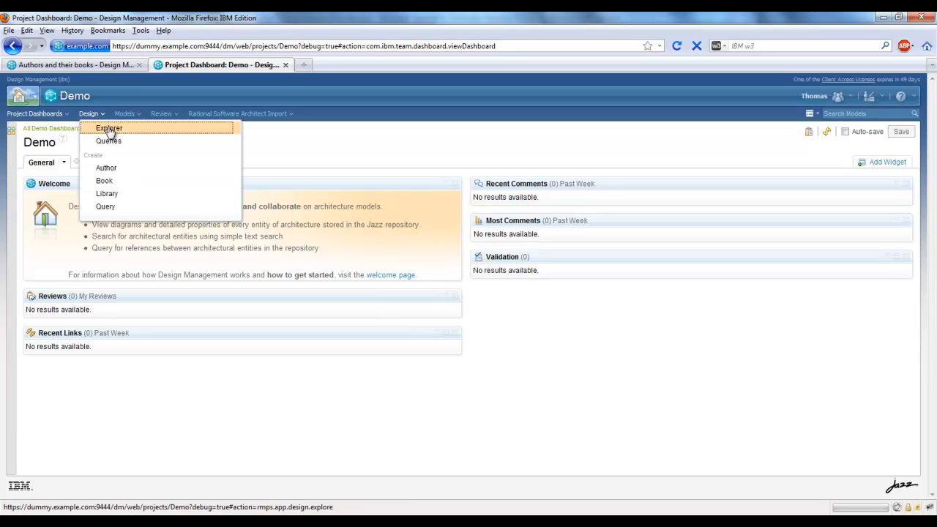
{"action": "left_click", "coordinate": [108, 129]}
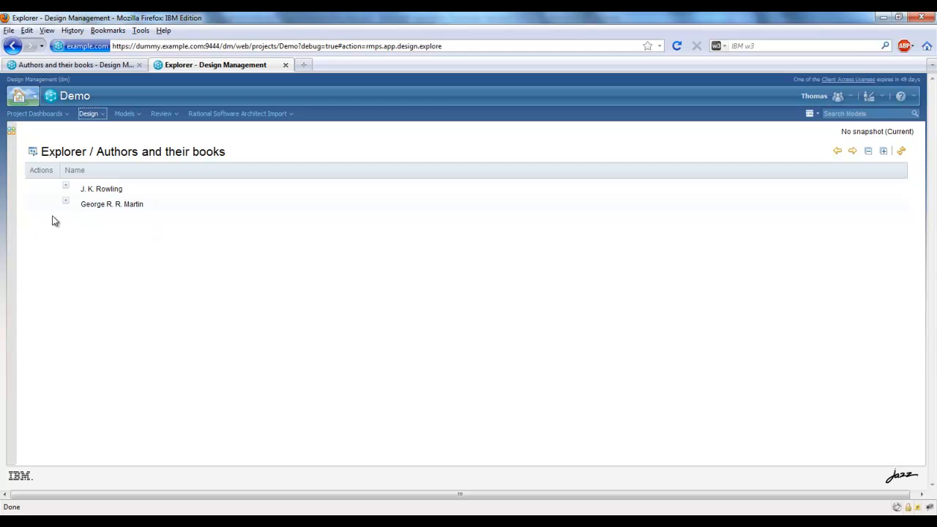
{"action": "left_click", "coordinate": [67, 204]}
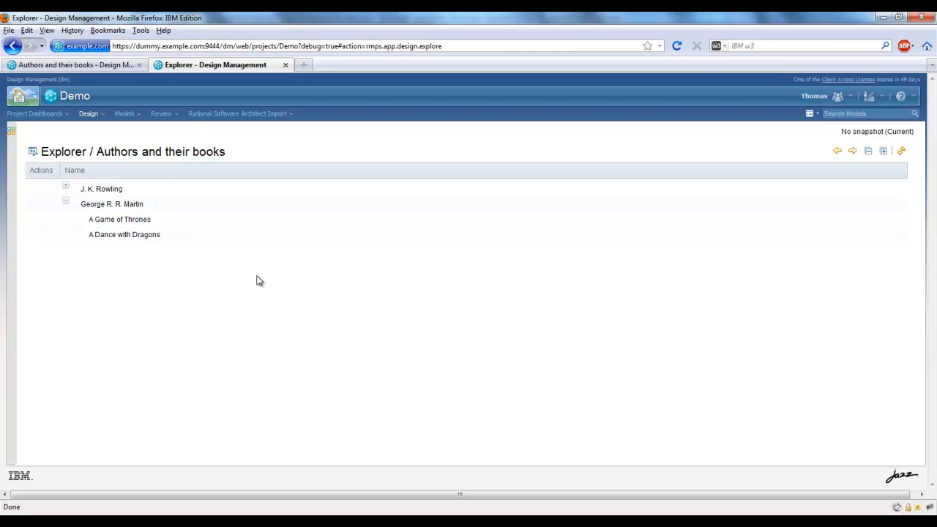
Return to the Authors and their books viewpoint and add a child query for Book (Library Domain Model).
{"action": "left_click", "coordinate": [91, 66]}
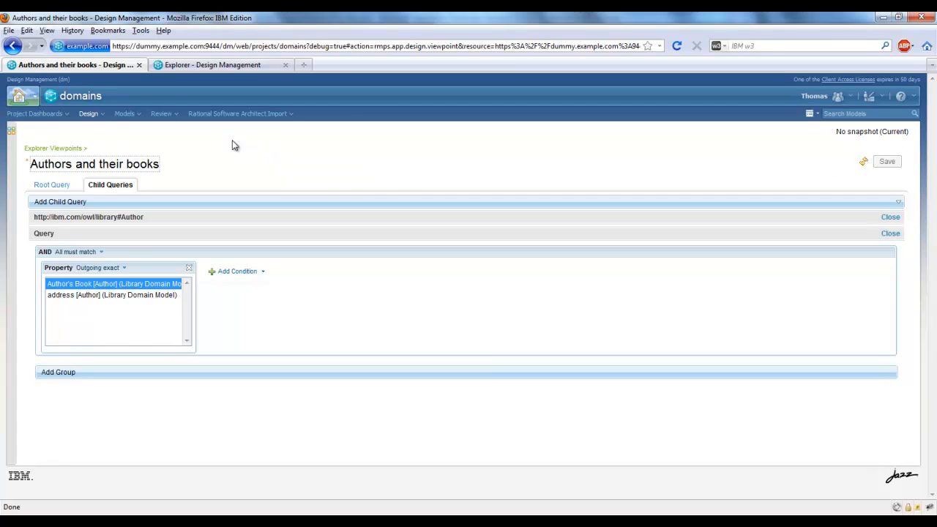
{"action": "left_click", "coordinate": [184, 224]}
{"action": "left_click", "coordinate": [169, 203]}
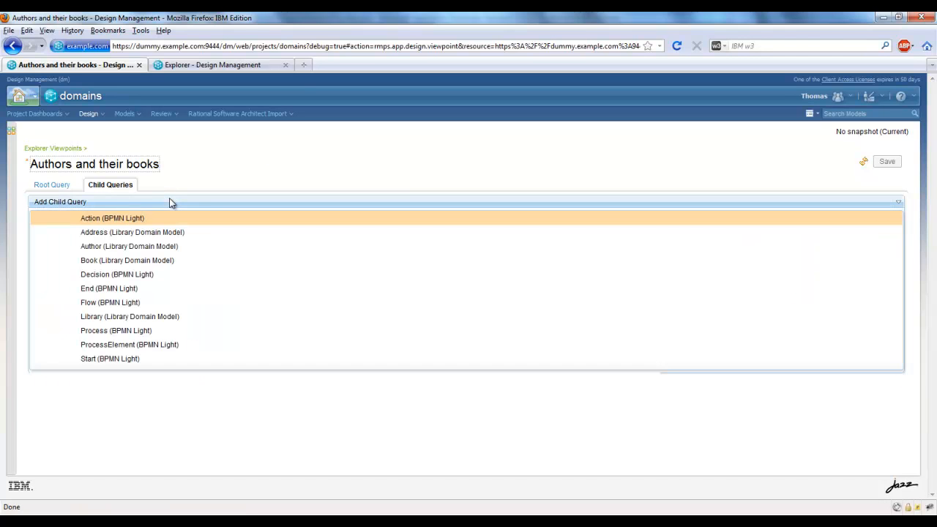
{"action": "left_click", "coordinate": [157, 261]}
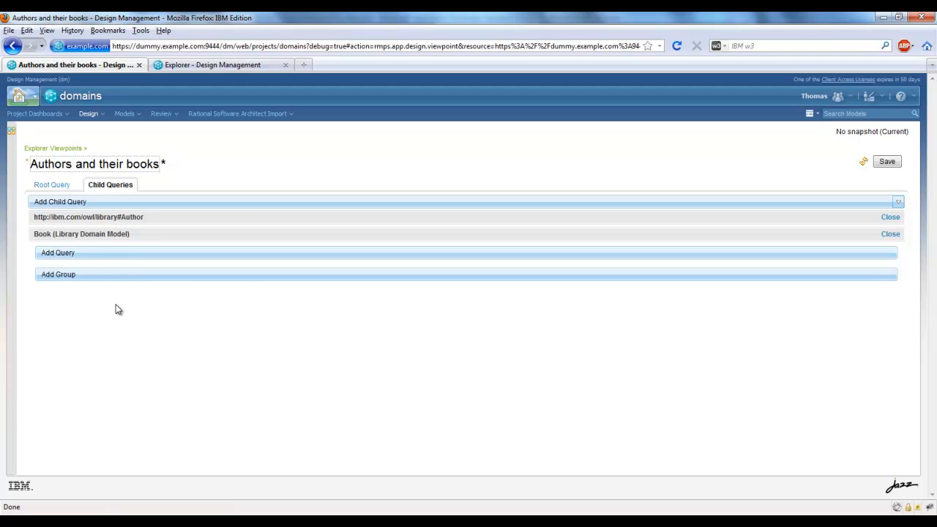
Add a group to the Book child query, named "Libraries" with the description "The libraries where the book can be found".
{"action": "left_click", "coordinate": [176, 276]}
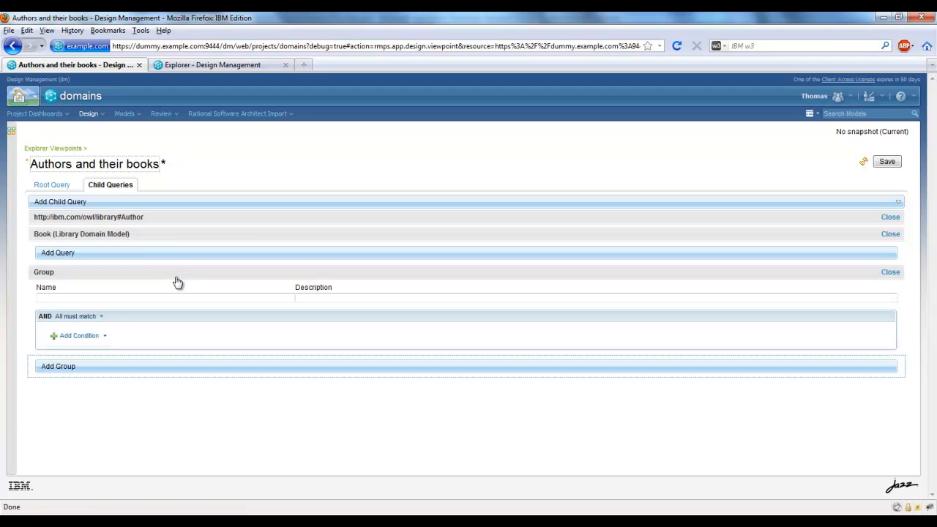
{"action": "left_click", "coordinate": [137, 298]}
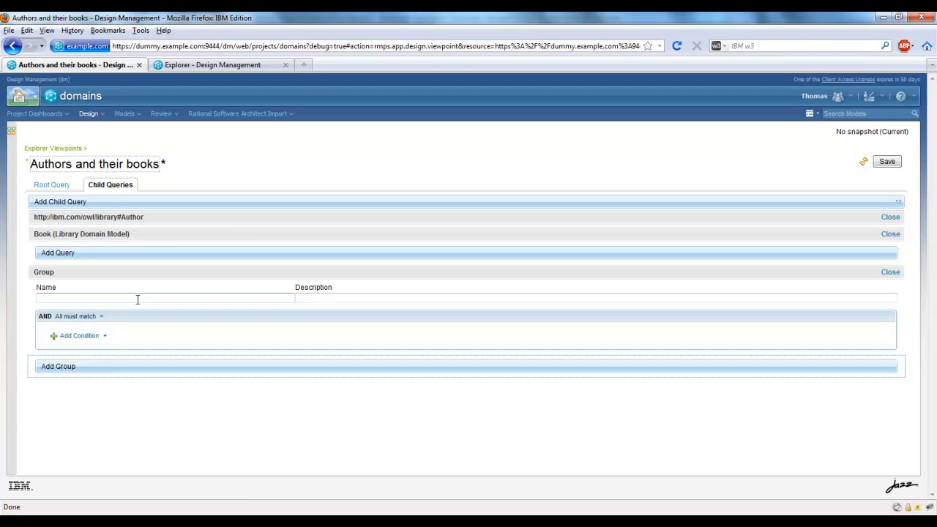
{"action": "type", "text": "Libraries"}
{"action": "key", "text": "Tab"}
{"action": "type", "text": "Th"}
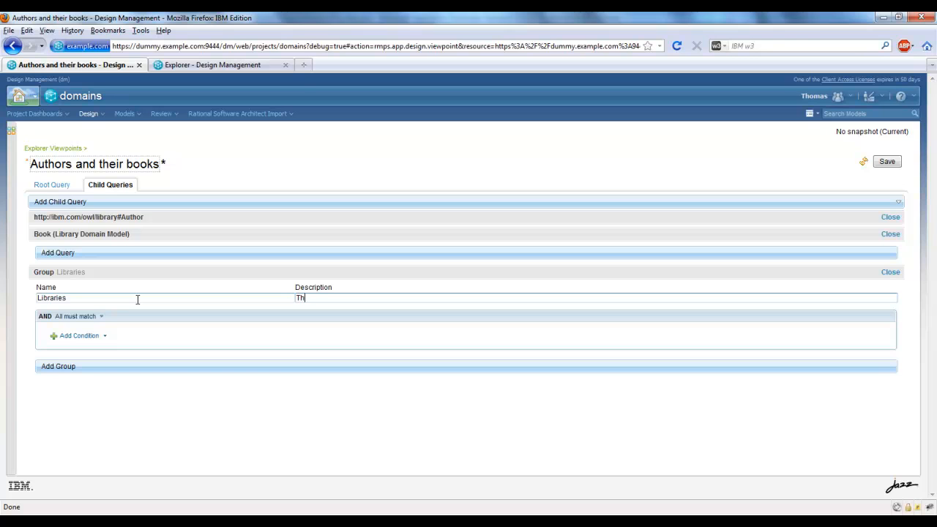
{"action": "type", "text": "e libraries where the book can be found"}
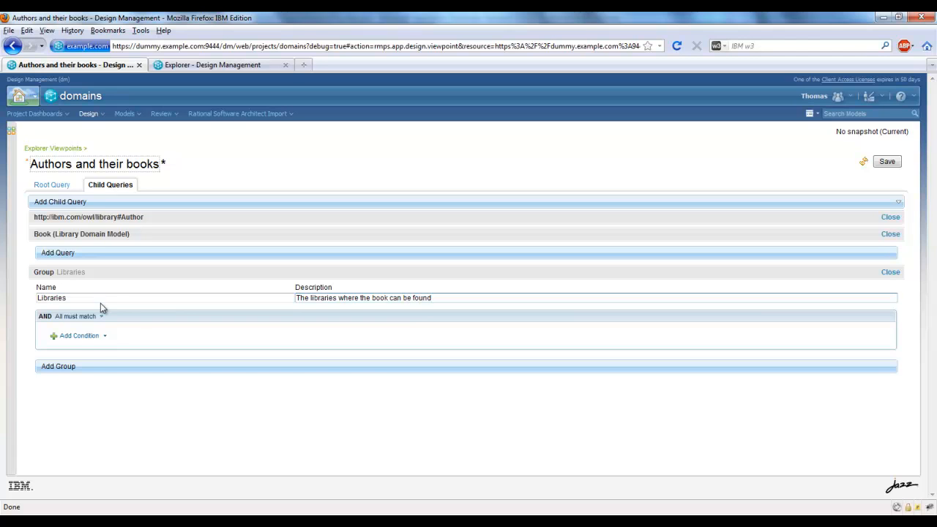
Add an incoming exact Property condition on Books in Library [Book] to the Libraries group, and save the viewpoint.
{"action": "left_click", "coordinate": [103, 336]}
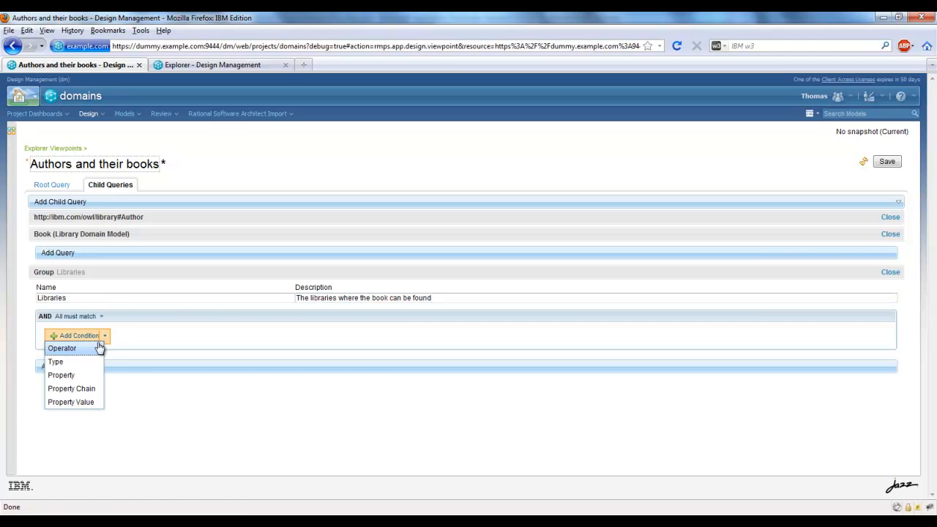
{"action": "left_click", "coordinate": [86, 375]}
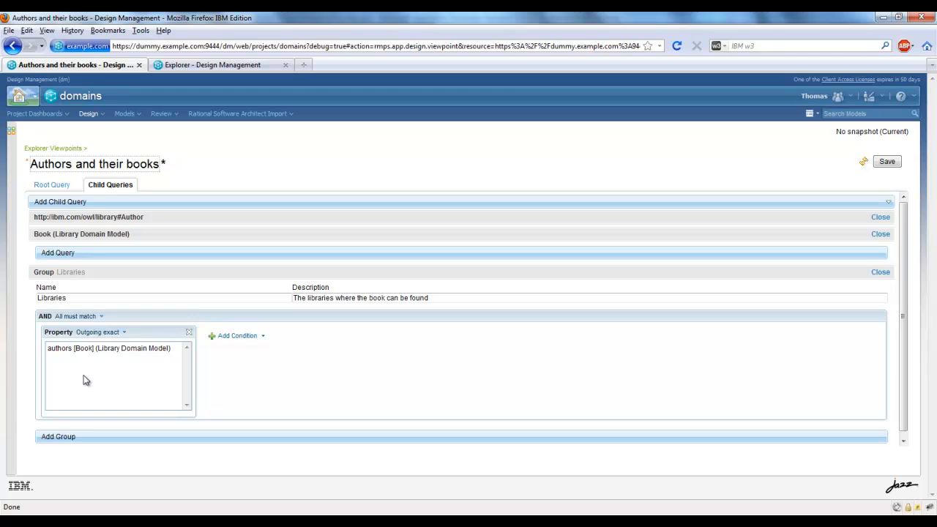
{"action": "left_click", "coordinate": [126, 333]}
{"action": "left_click", "coordinate": [144, 366]}
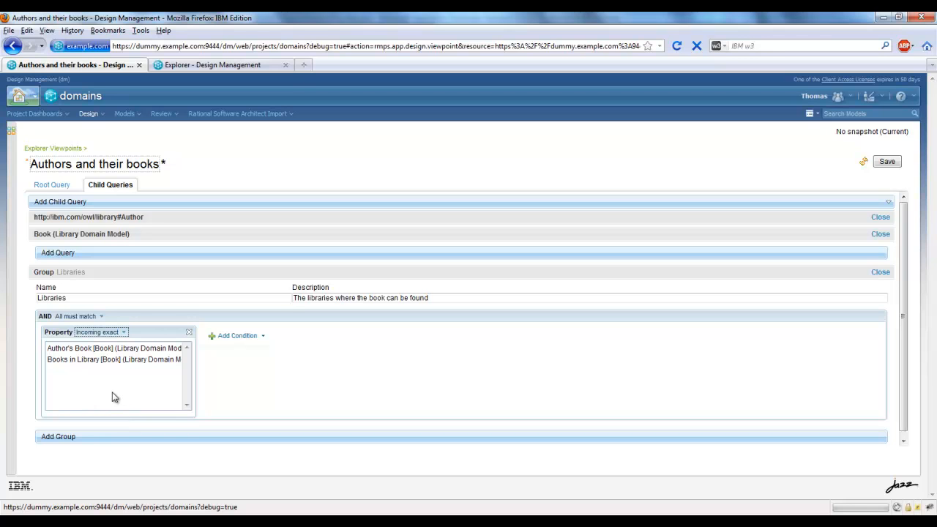
{"action": "left_click", "coordinate": [100, 360]}
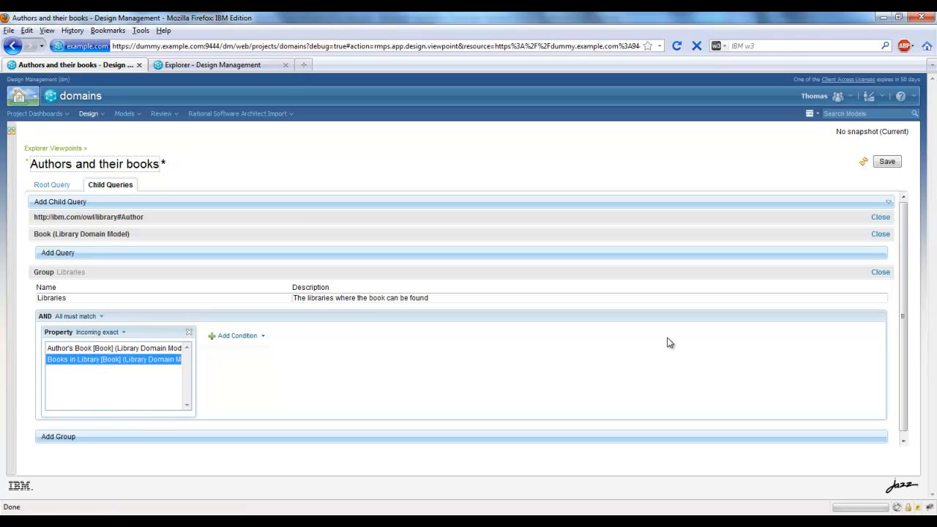
{"action": "left_click", "coordinate": [887, 160]}
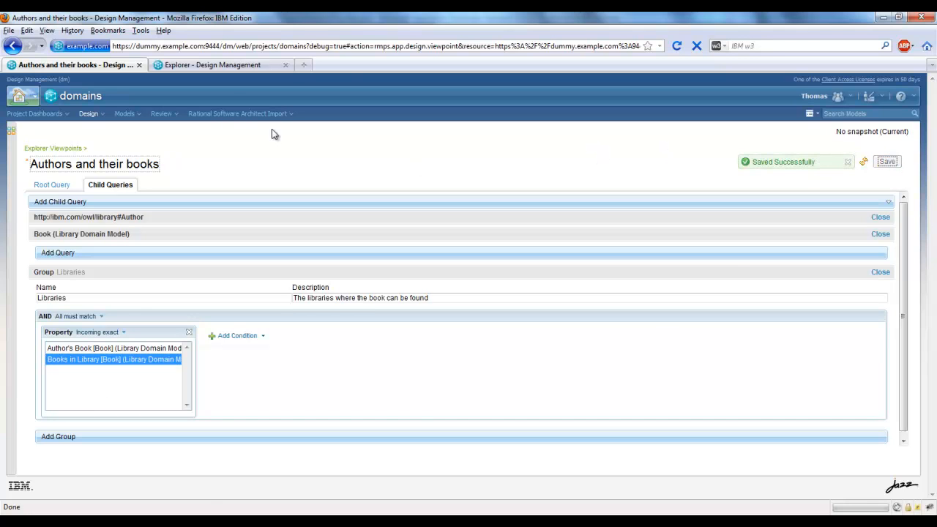
Refresh the Demo project's Explorer and expand George R. R. Martin, A Dance with Dragons and its Libraries group.
{"action": "left_click", "coordinate": [247, 67]}
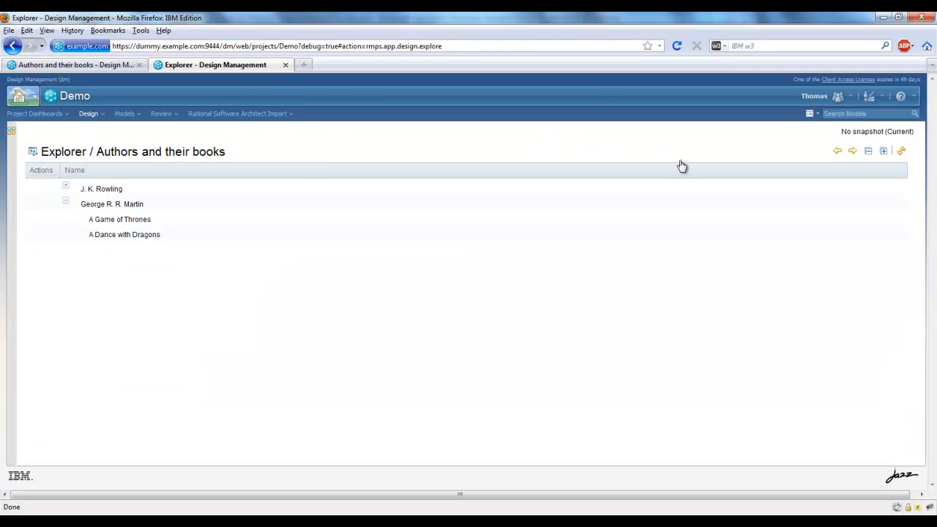
{"action": "left_click", "coordinate": [901, 153]}
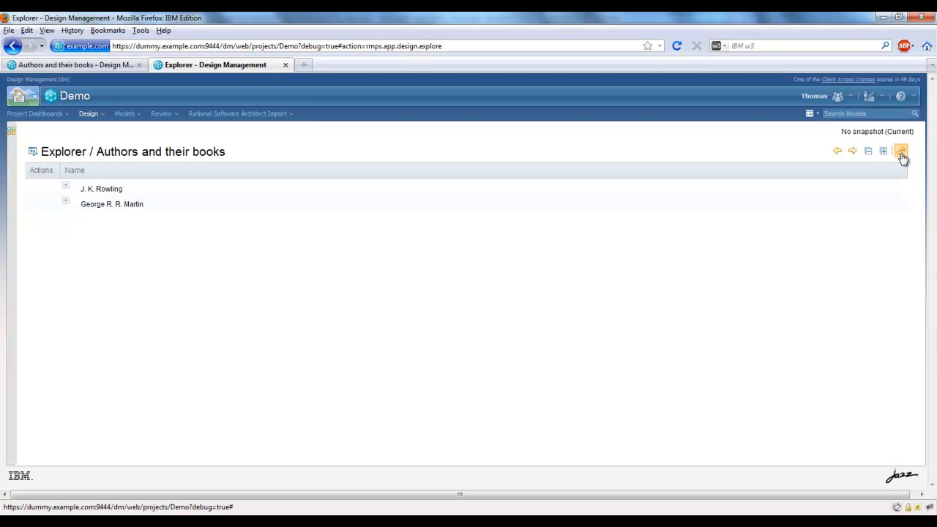
{"action": "left_click", "coordinate": [65, 202]}
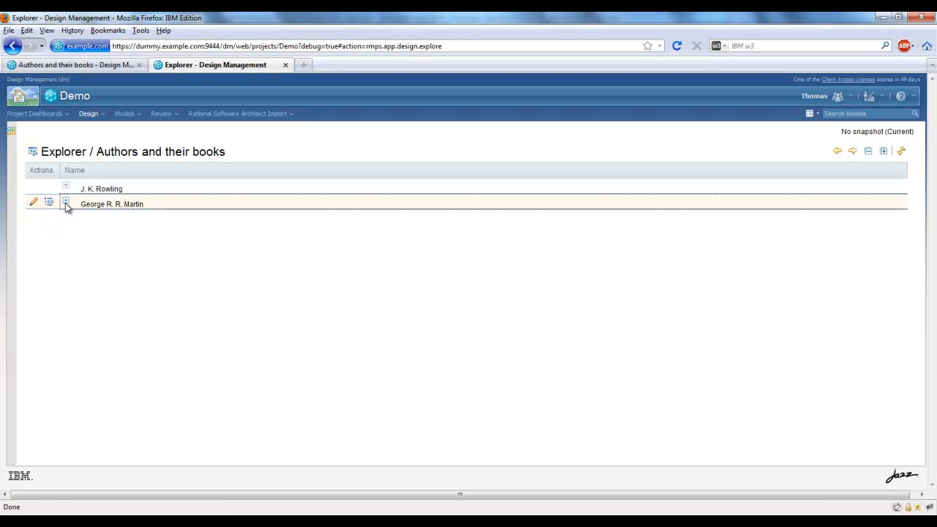
{"action": "left_click", "coordinate": [74, 232]}
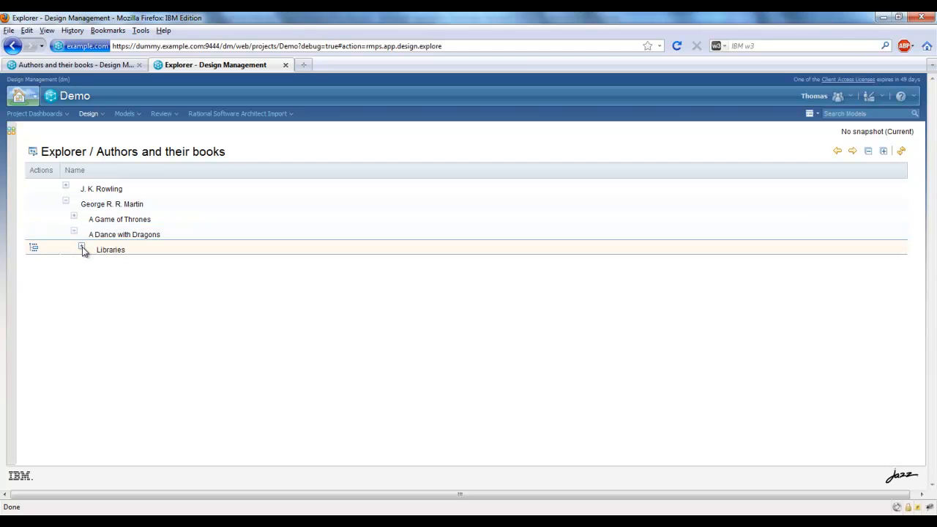
{"action": "left_click", "coordinate": [81, 247]}
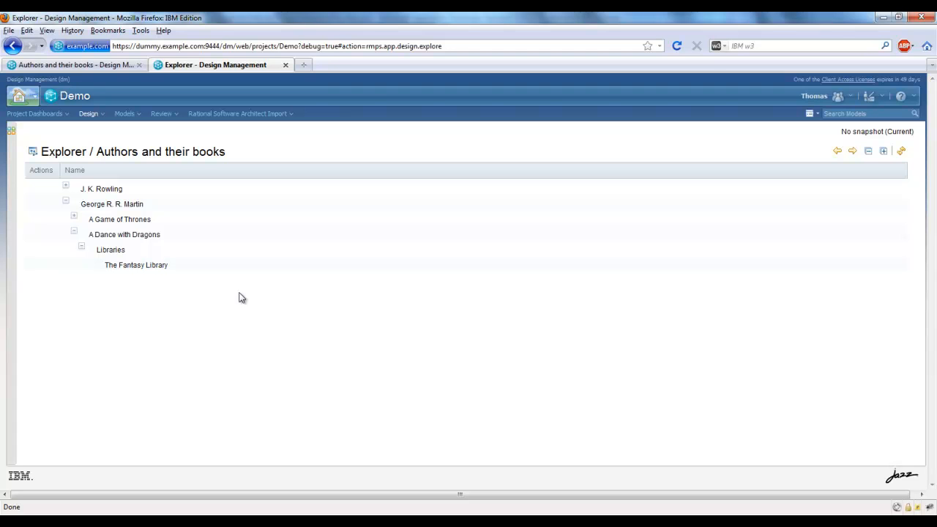
Add a group named "Books with more than 500 pages" to the root query of the Authors and their books viewpoint.
{"action": "left_click", "coordinate": [103, 65]}
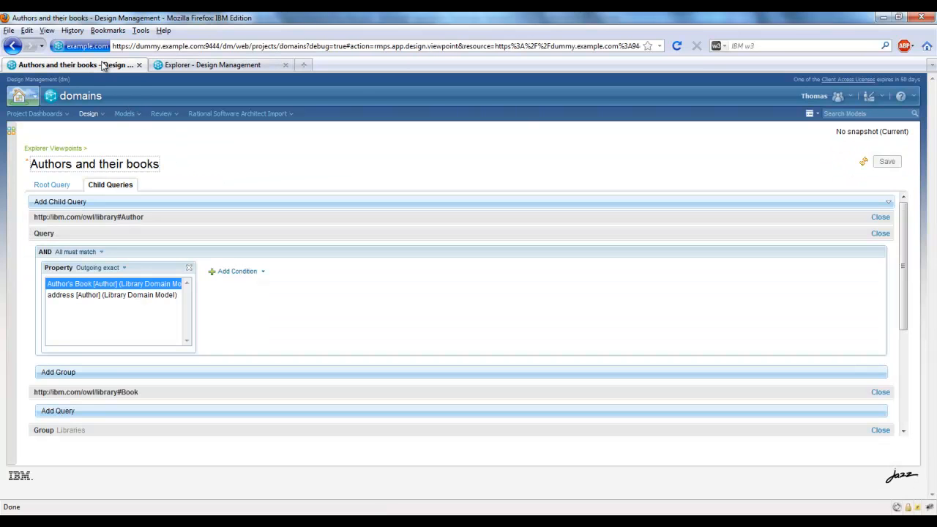
{"action": "left_click", "coordinate": [58, 185]}
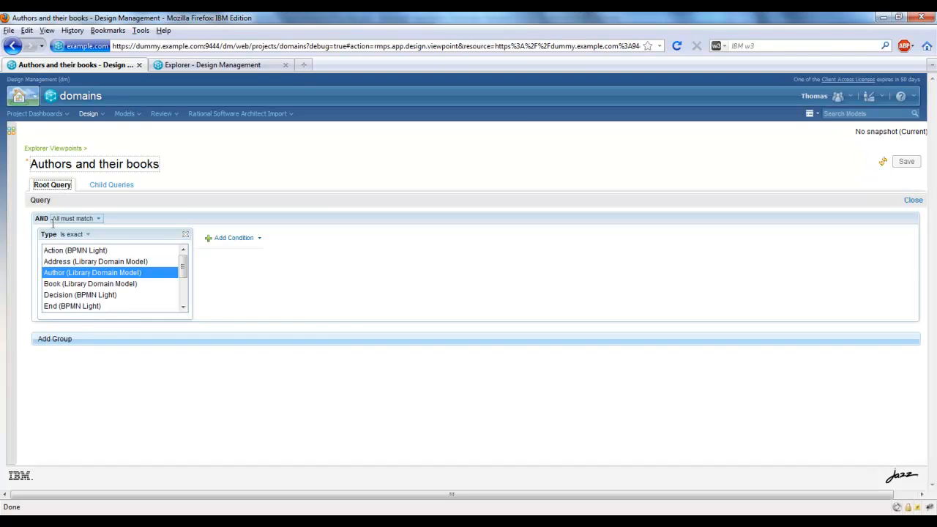
{"action": "left_click", "coordinate": [101, 342]}
{"action": "left_click", "coordinate": [92, 363]}
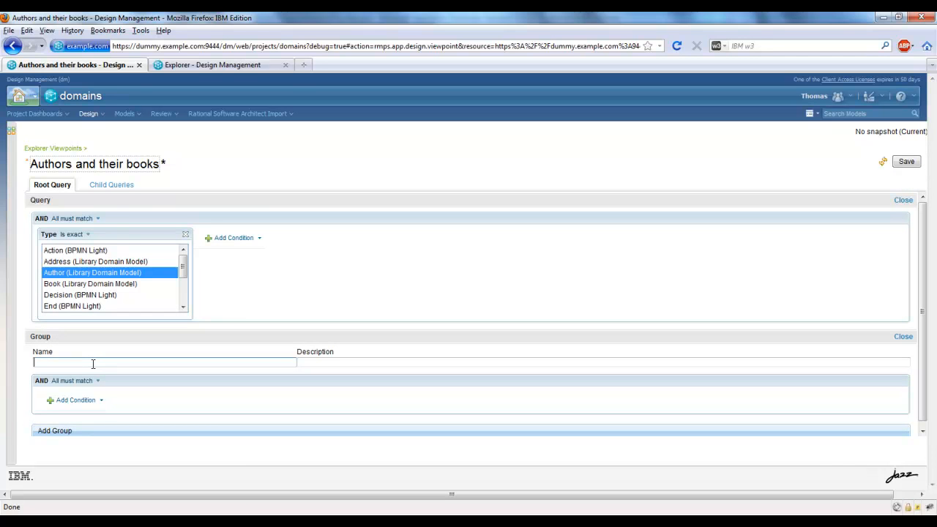
{"action": "type", "text": "Books with more than 500 pages"}
Add a Property Value condition to the new group matching Pages (Library Domain Model) more than 500, and save the viewpoint.
{"action": "left_click", "coordinate": [102, 401]}
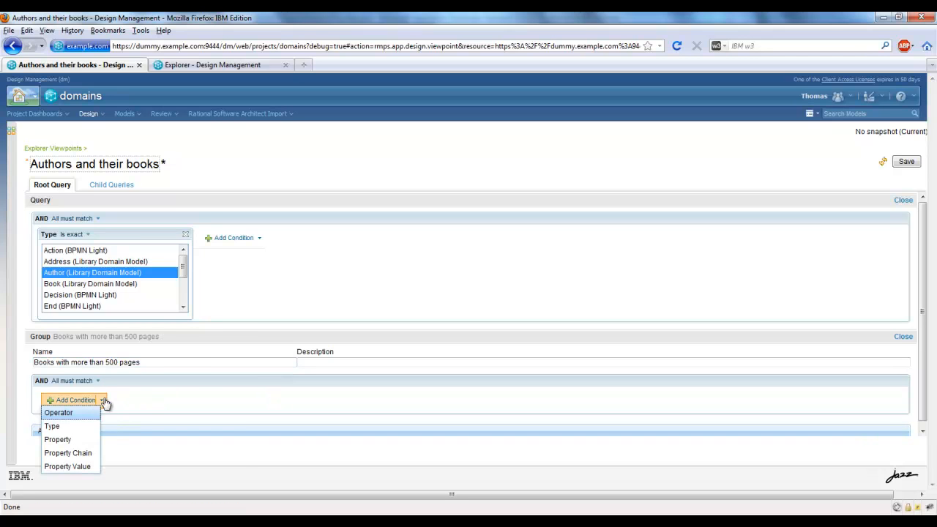
{"action": "left_click", "coordinate": [85, 467]}
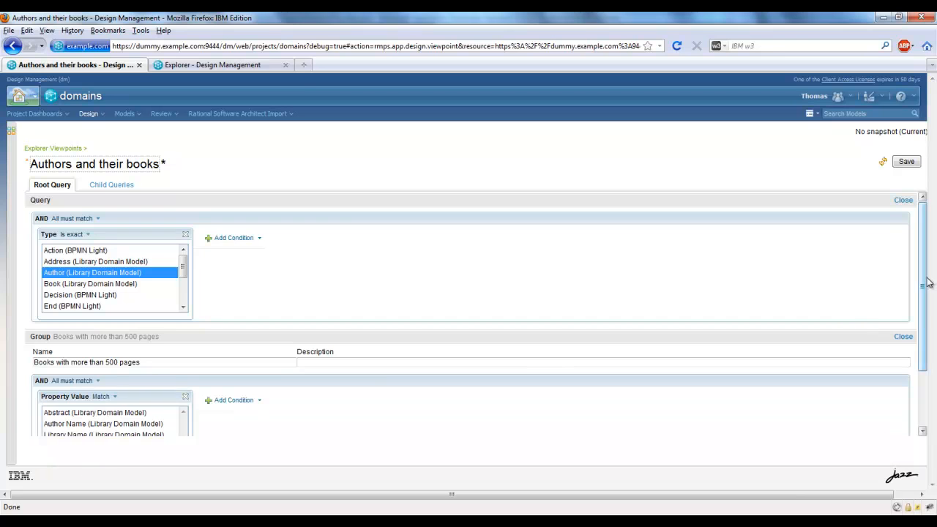
{"action": "scroll", "coordinate": [930, 284], "scroll_direction": "down", "scroll_amount": 2}
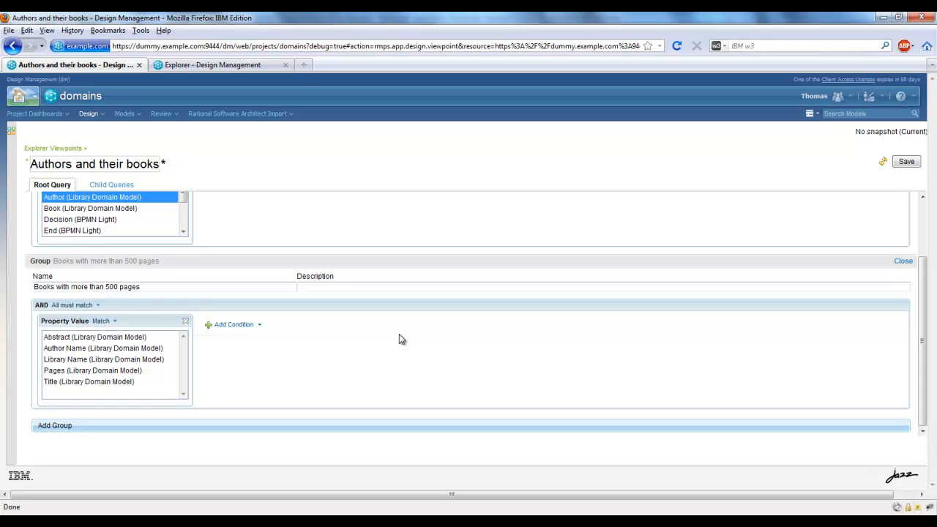
{"action": "left_click", "coordinate": [94, 371]}
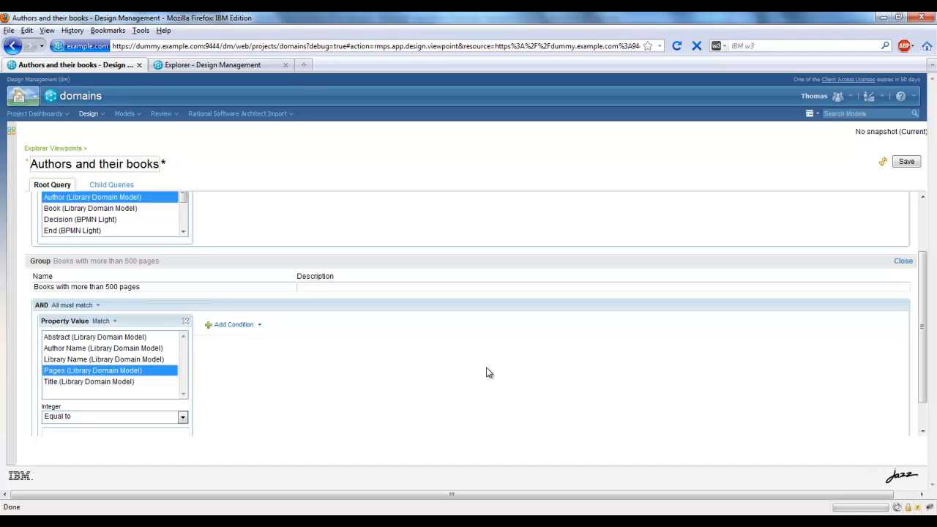
{"action": "scroll", "coordinate": [922, 351], "scroll_direction": "down", "scroll_amount": 1}
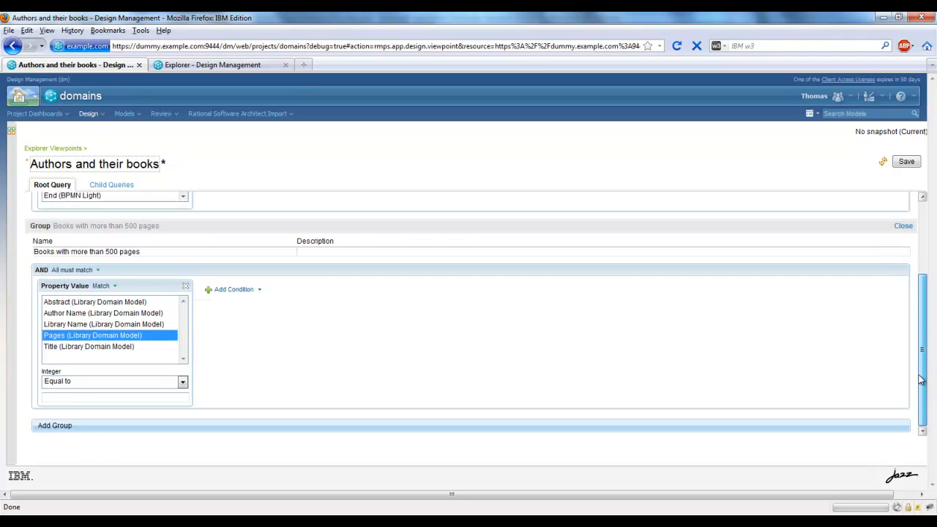
{"action": "left_click", "coordinate": [182, 384]}
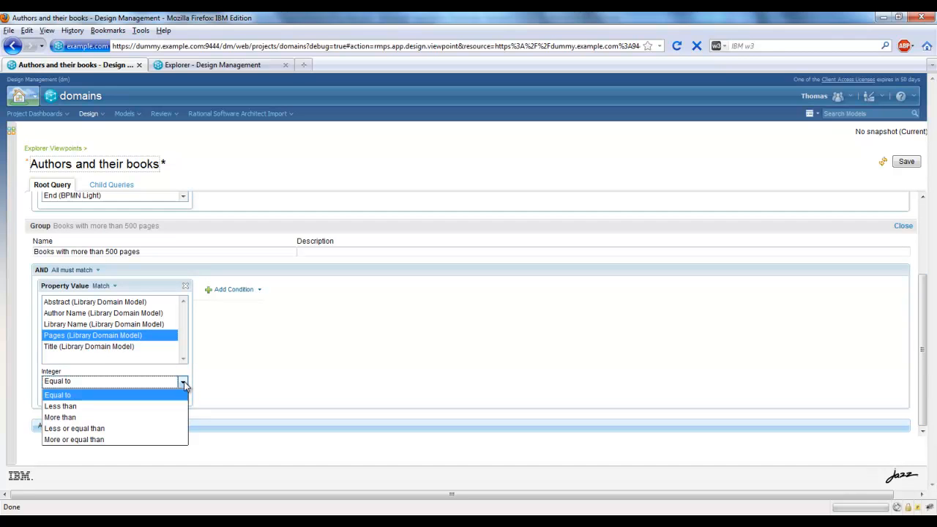
{"action": "left_click", "coordinate": [150, 416]}
{"action": "left_click", "coordinate": [132, 397]}
{"action": "type", "text": "500"}
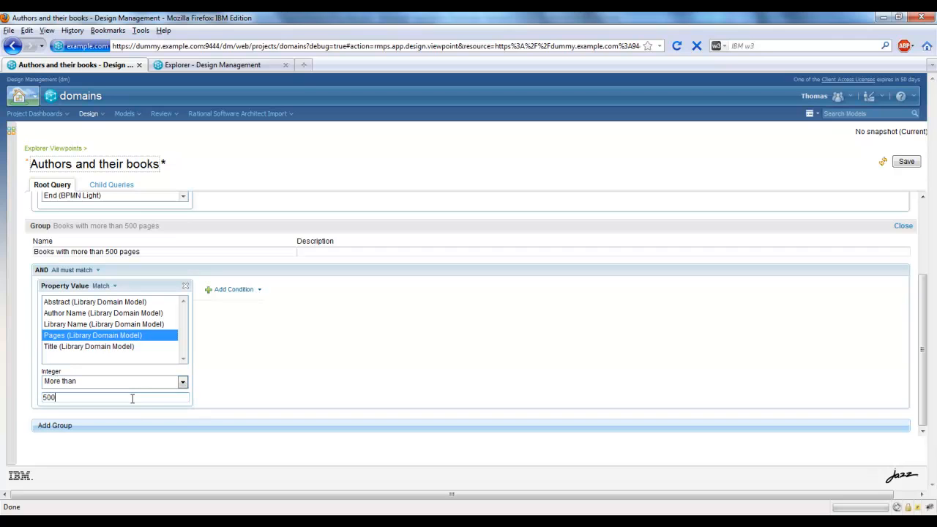
{"action": "left_click", "coordinate": [905, 162]}
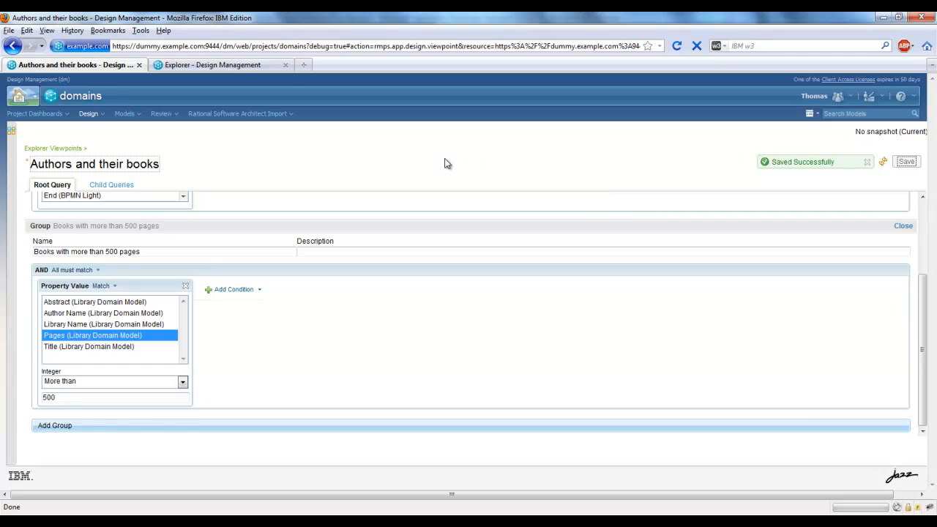
Refresh the Demo project's Explorer and expand the "Books with more than 500 pages" group.
{"action": "left_click", "coordinate": [245, 66]}
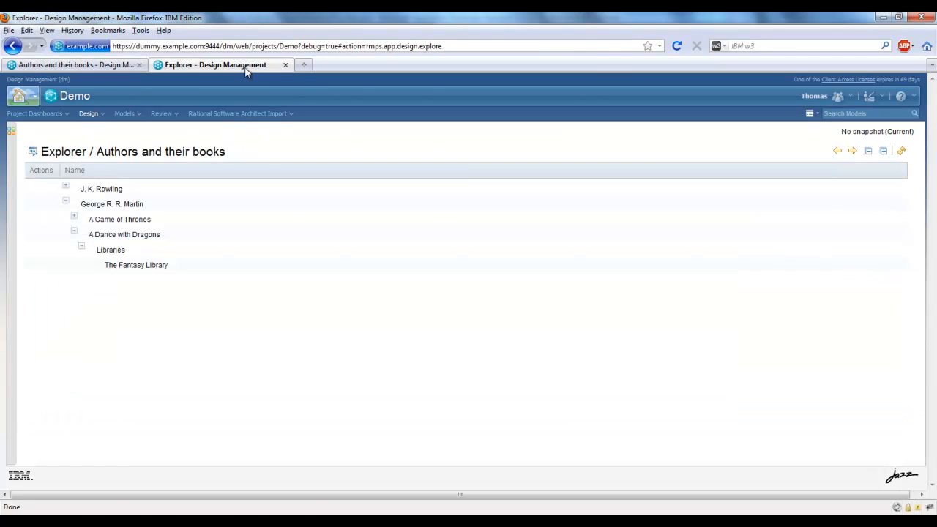
{"action": "left_click", "coordinate": [902, 152]}
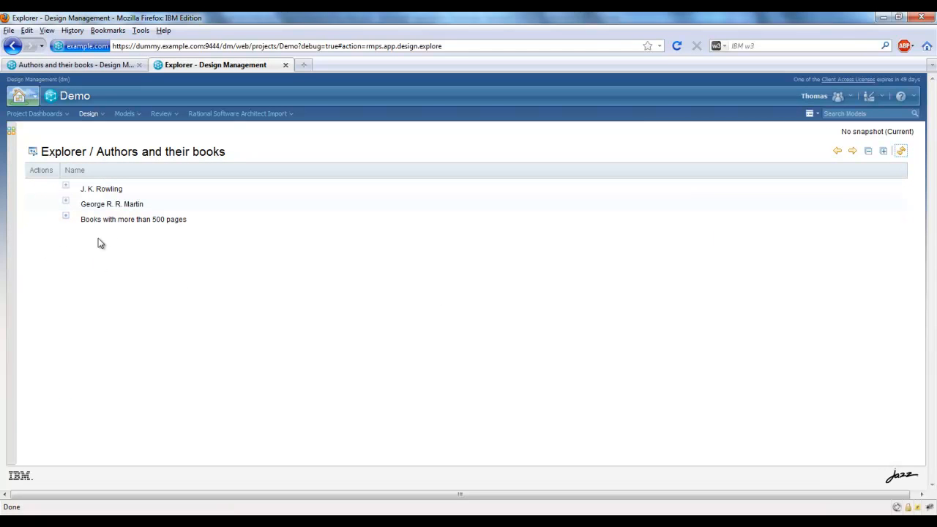
{"action": "left_click", "coordinate": [66, 219]}
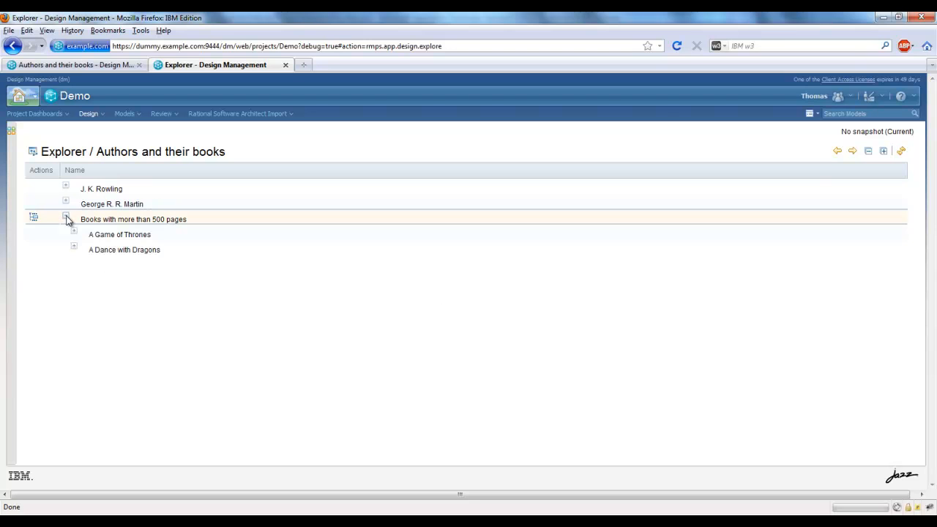